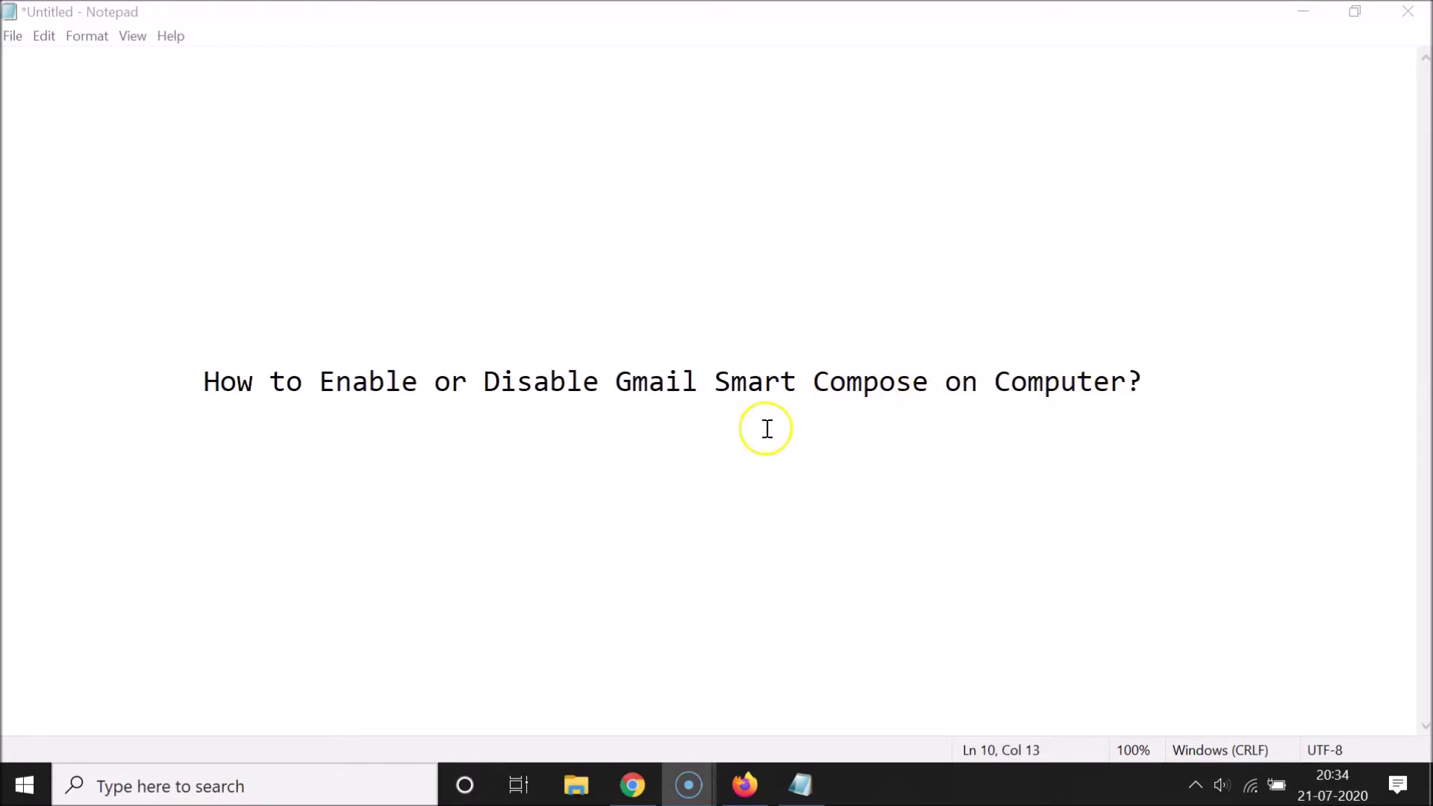
# Step: Bring the Gmail inbox in Chrome to the front from the taskbar
pyautogui.click(640, 794)
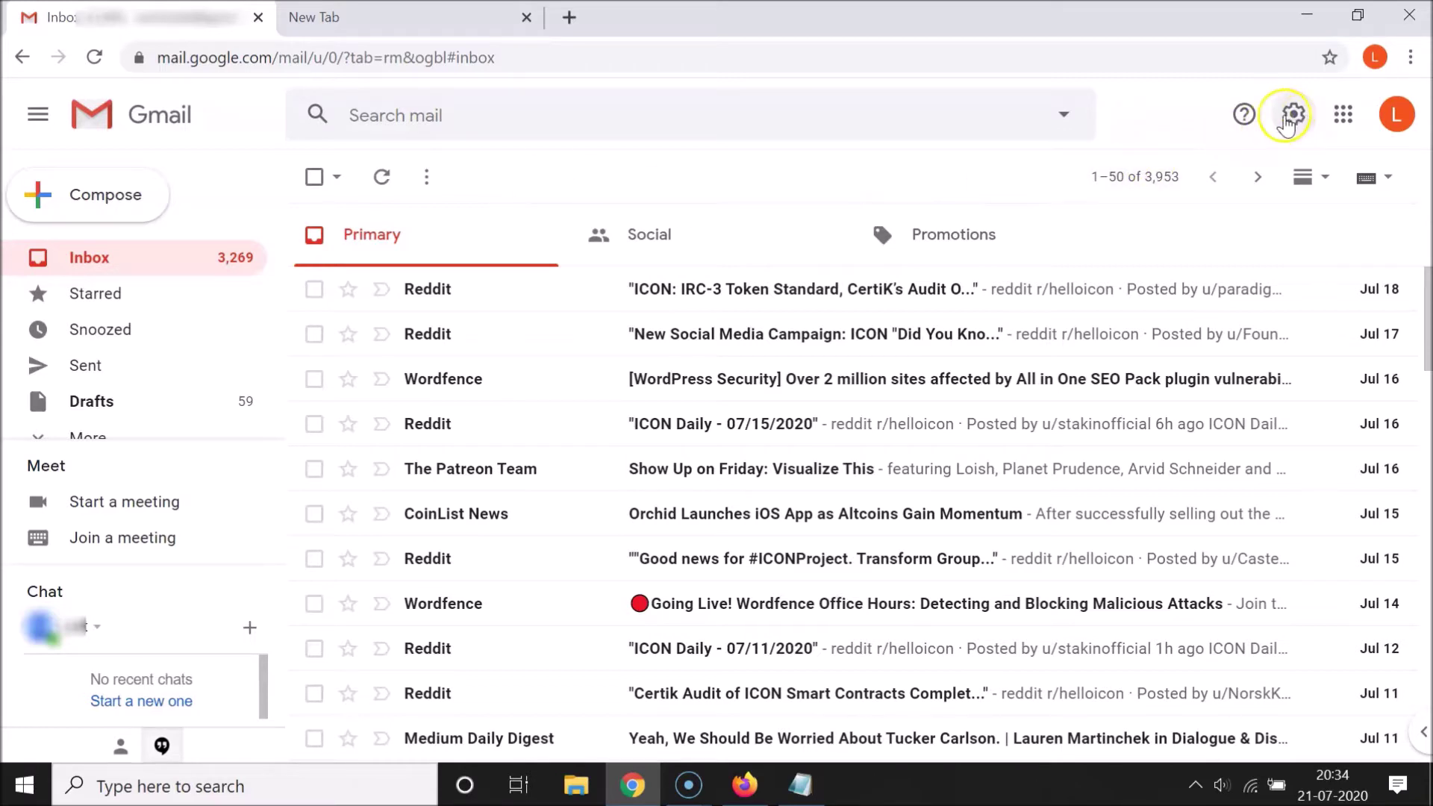
# Step: Open Gmail's full General settings and scroll down to the Smart Compose option
pyautogui.click(1289, 119)
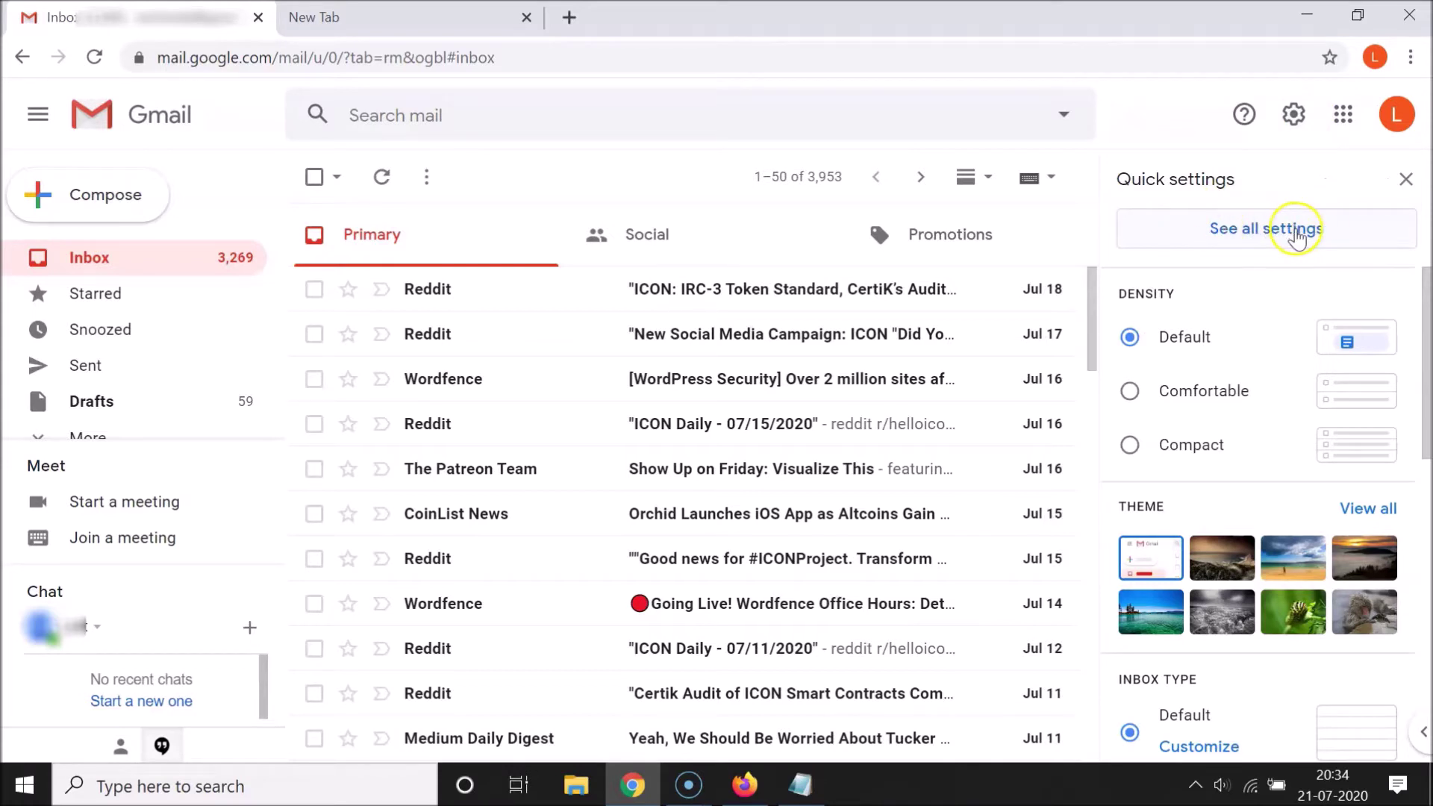
pyautogui.click(1300, 229)
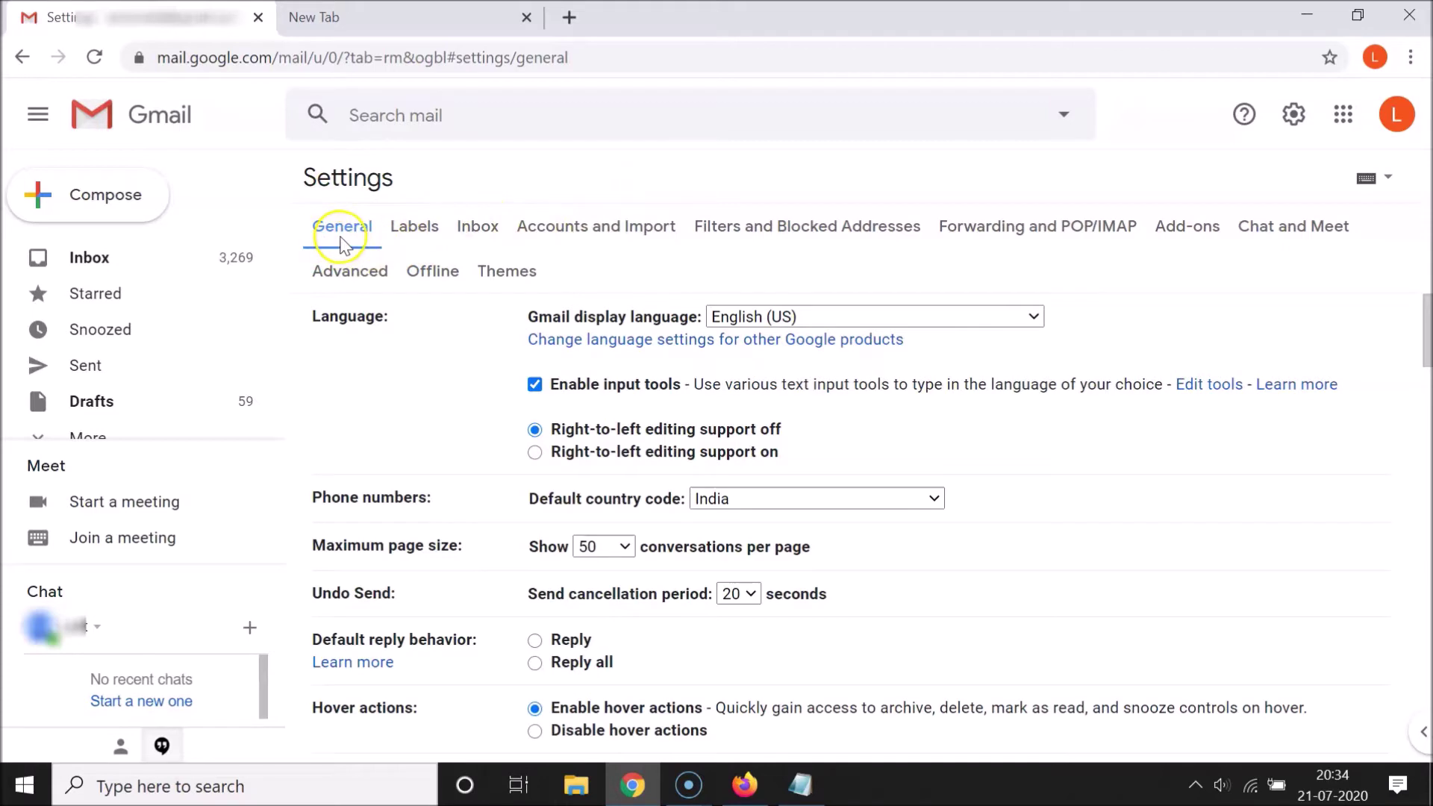
pyautogui.scroll(-3, 496, 314)
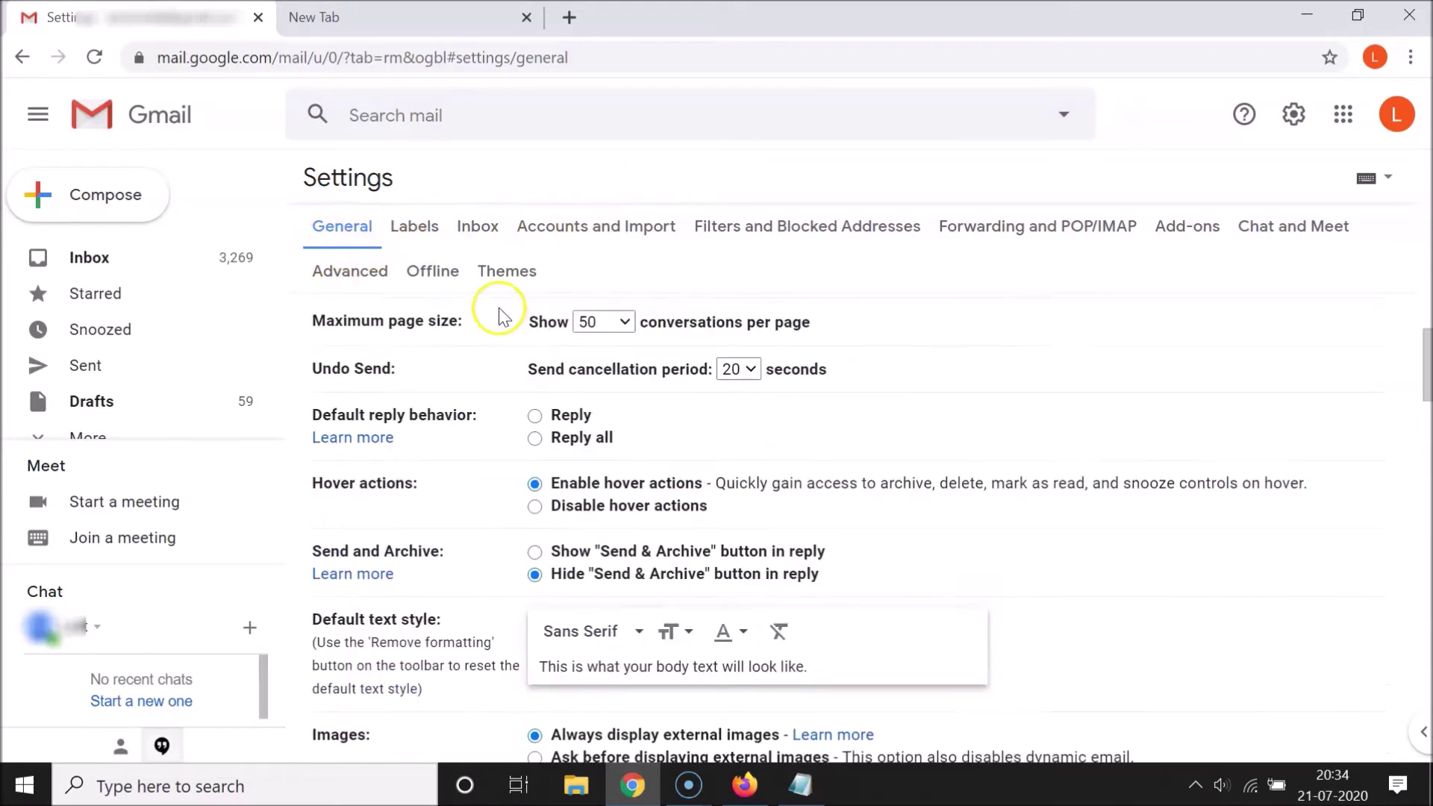
pyautogui.scroll(-8, 499, 313)
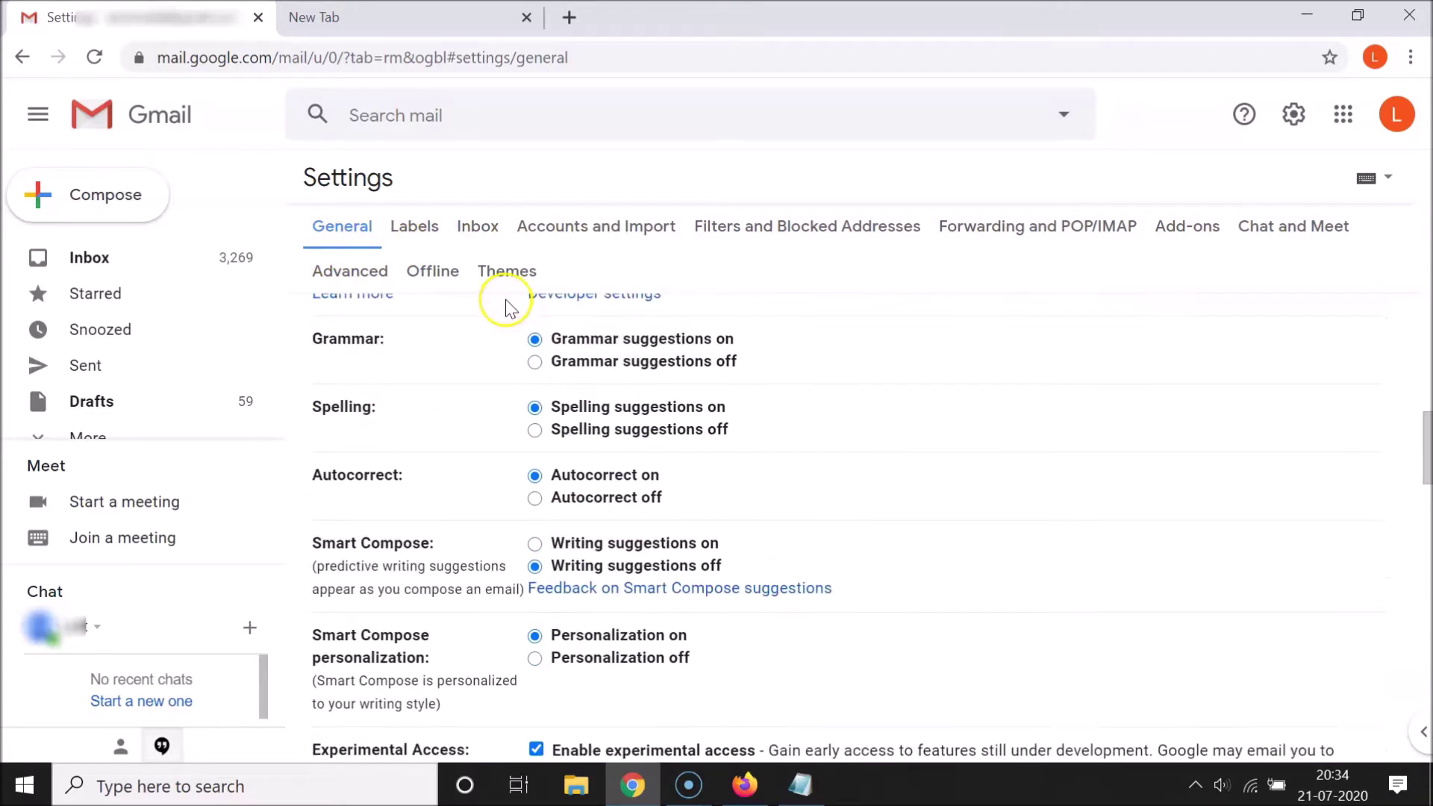
pyautogui.scroll(-1, 505, 302)
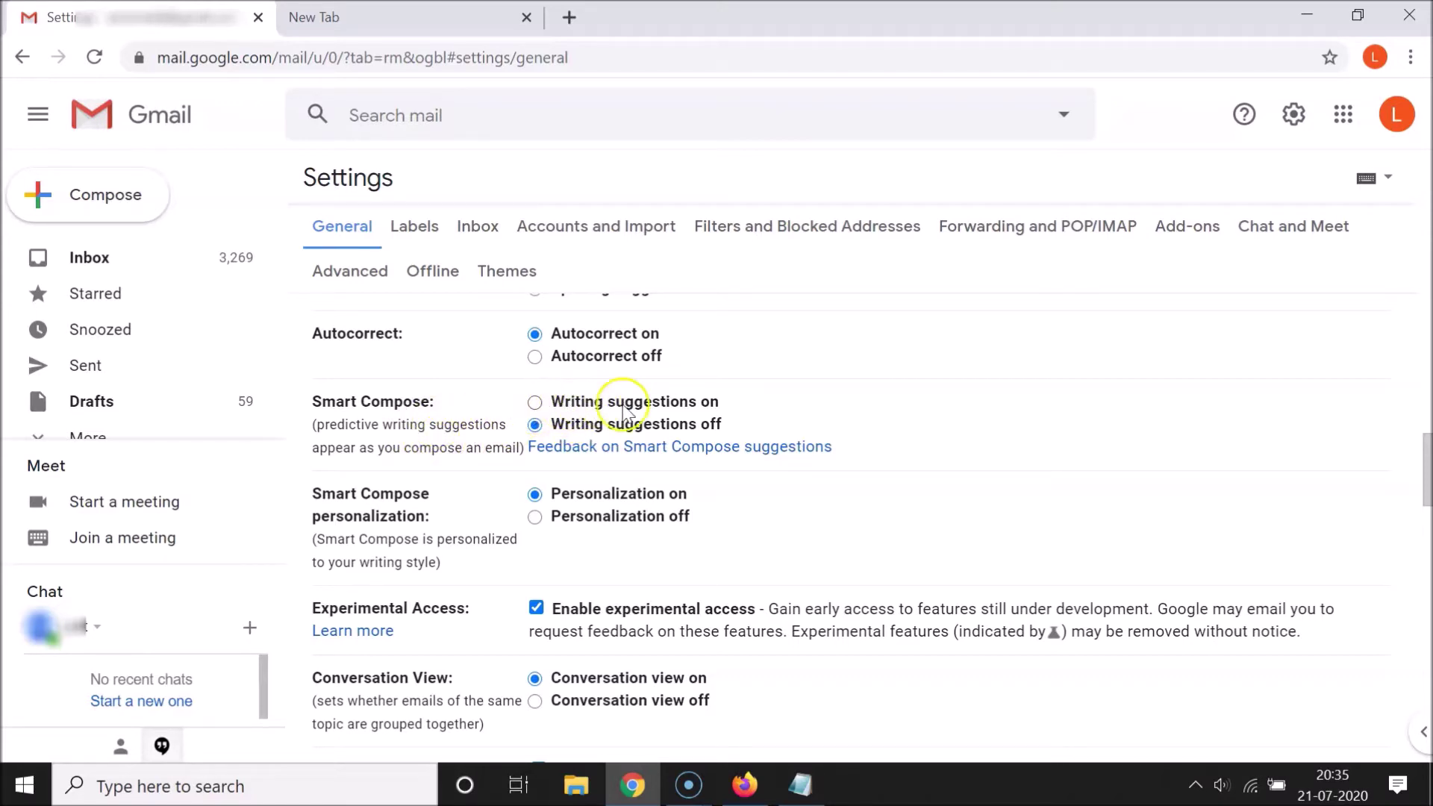
# Step: Set Smart Compose to 'Writing suggestions on' and save the changes
pyautogui.click(535, 402)
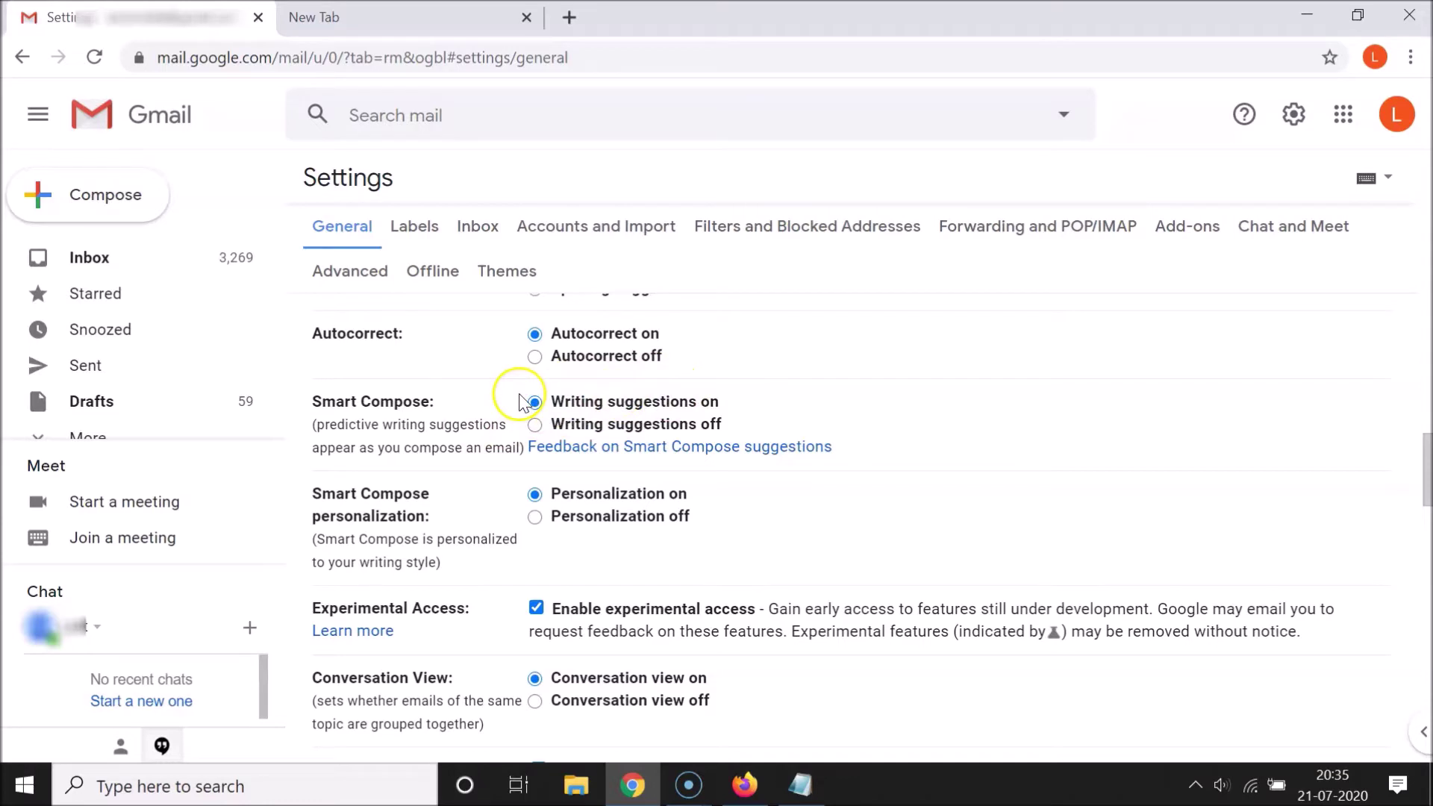
pyautogui.scroll(-20, 523, 401)
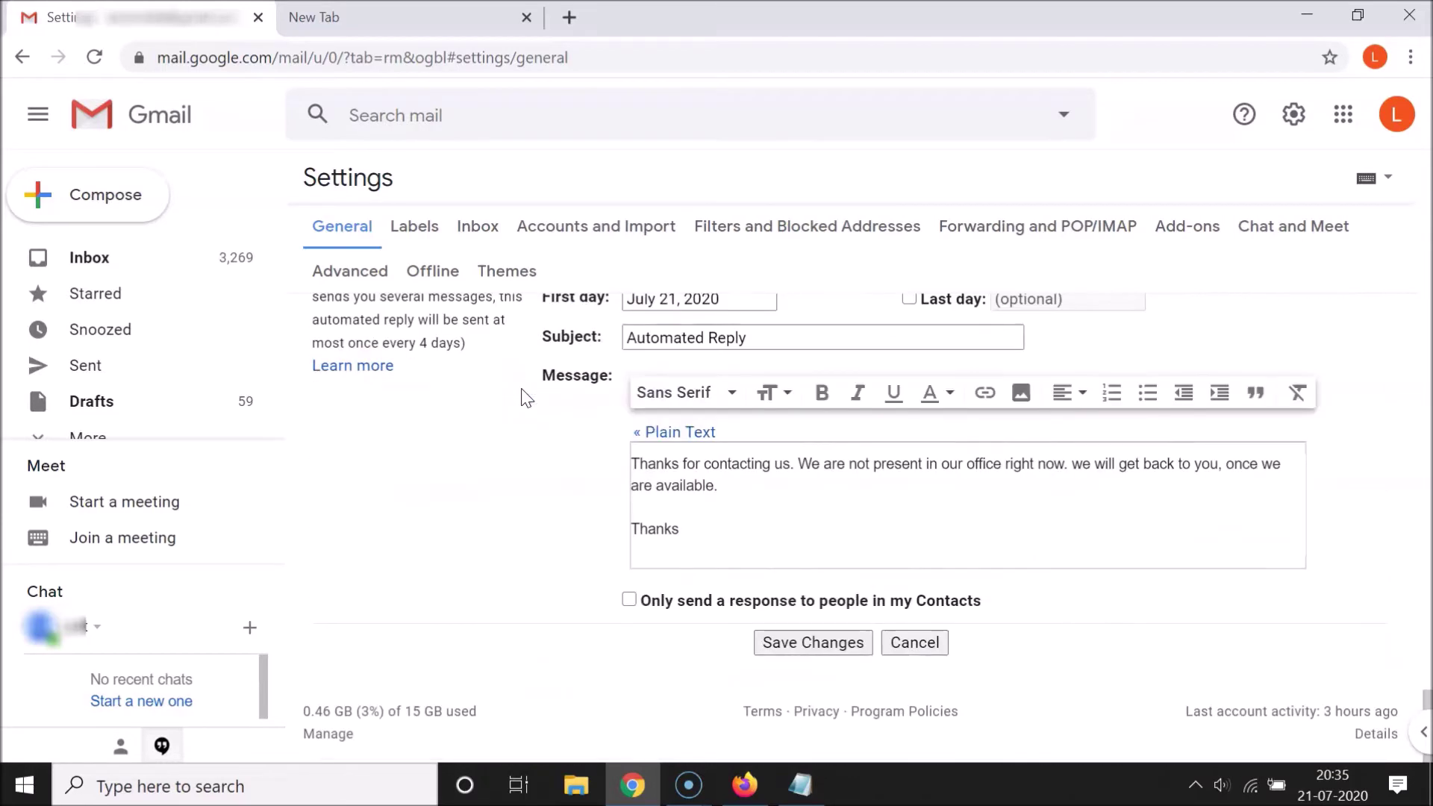
pyautogui.click(811, 643)
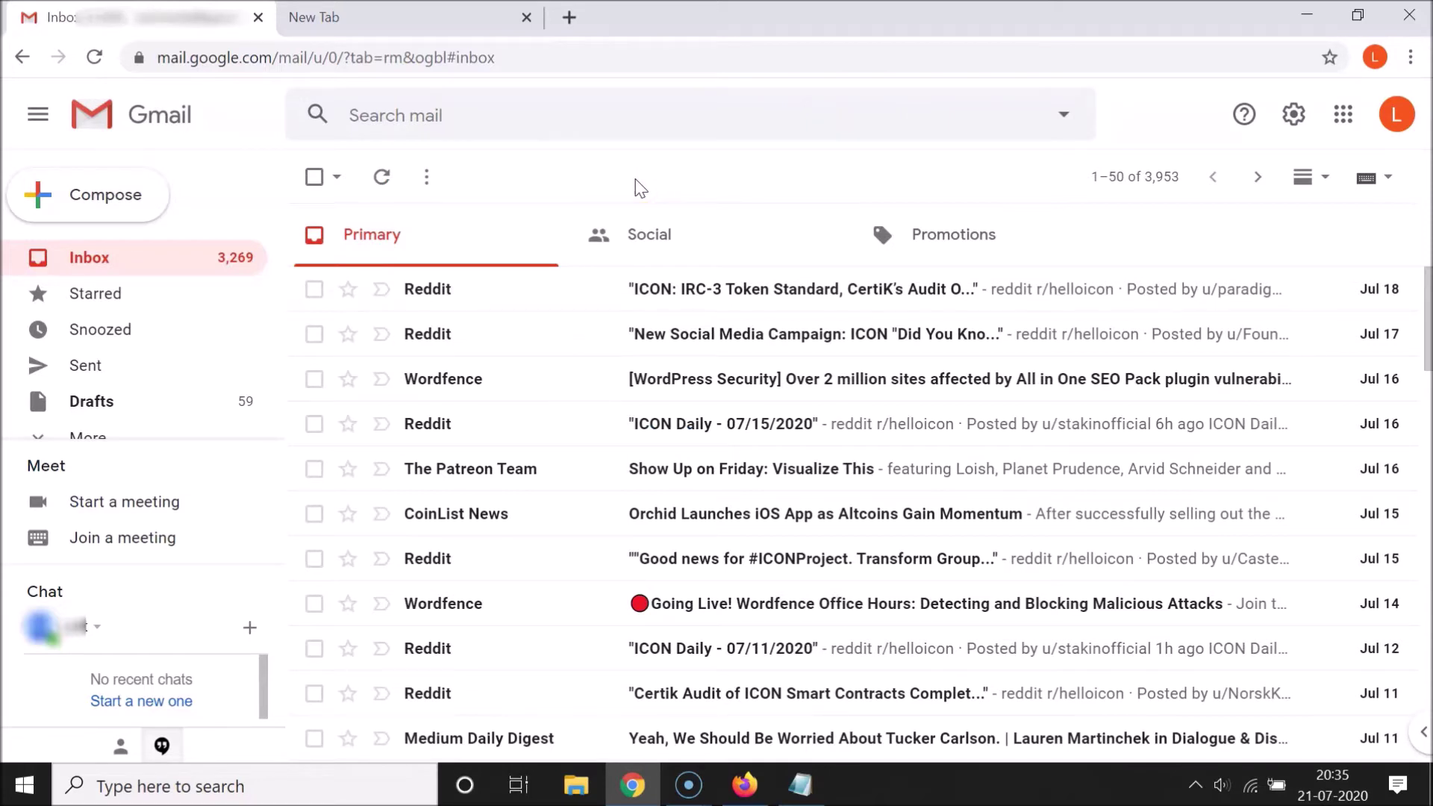
# Step: Start a new email addressed to the suggested contact and move to the subject line
pyautogui.click(120, 193)
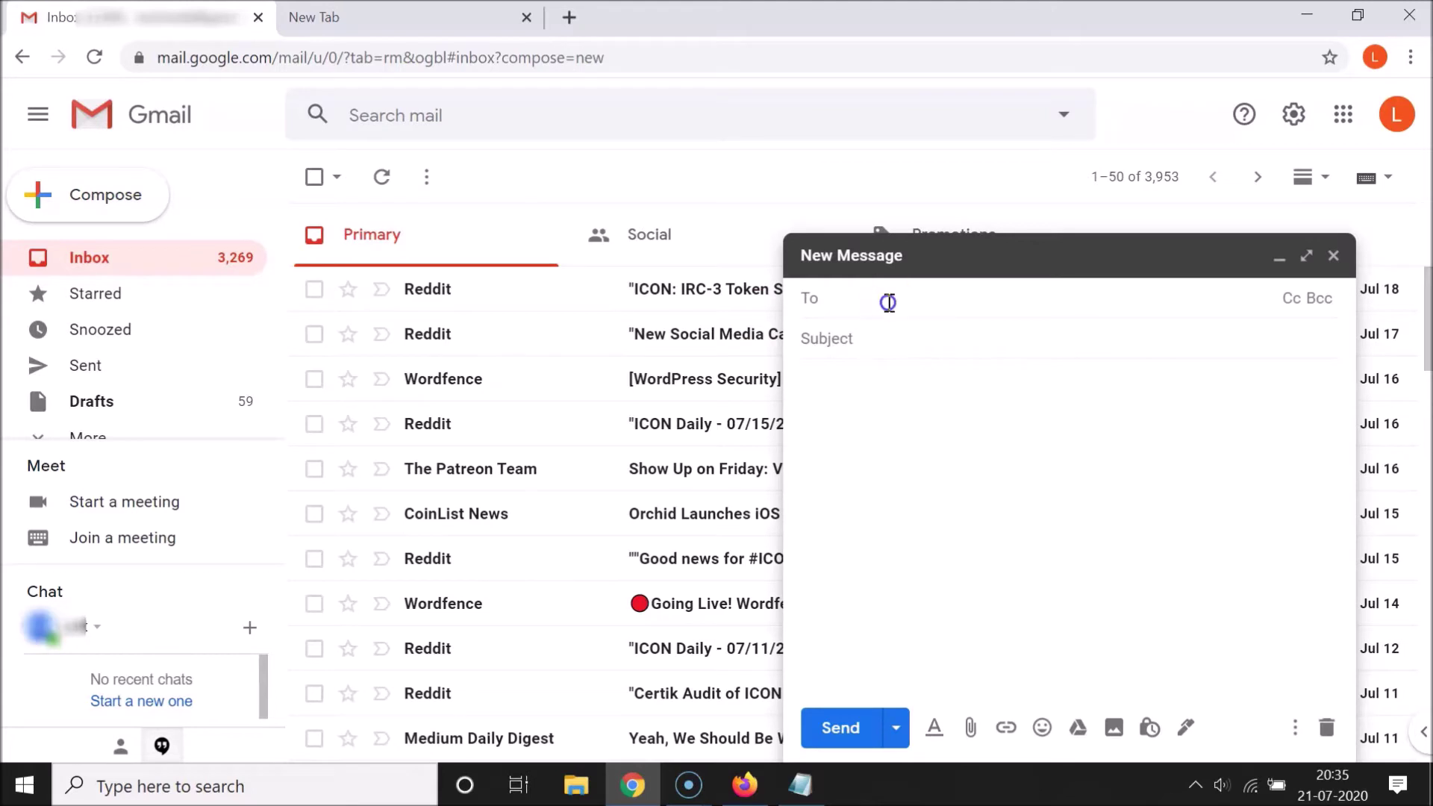
pyautogui.write('luk')
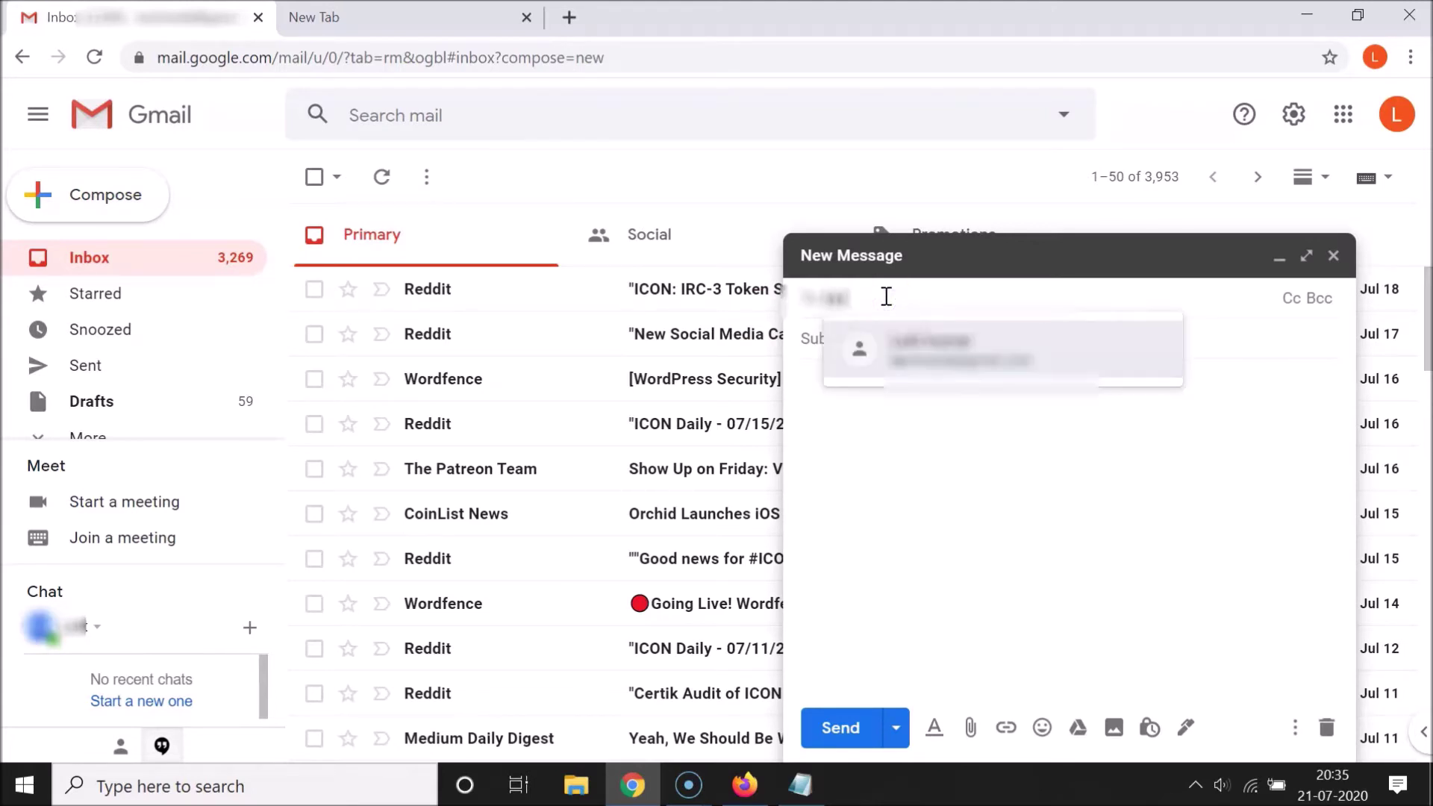
pyautogui.click(927, 342)
pyautogui.click(854, 339)
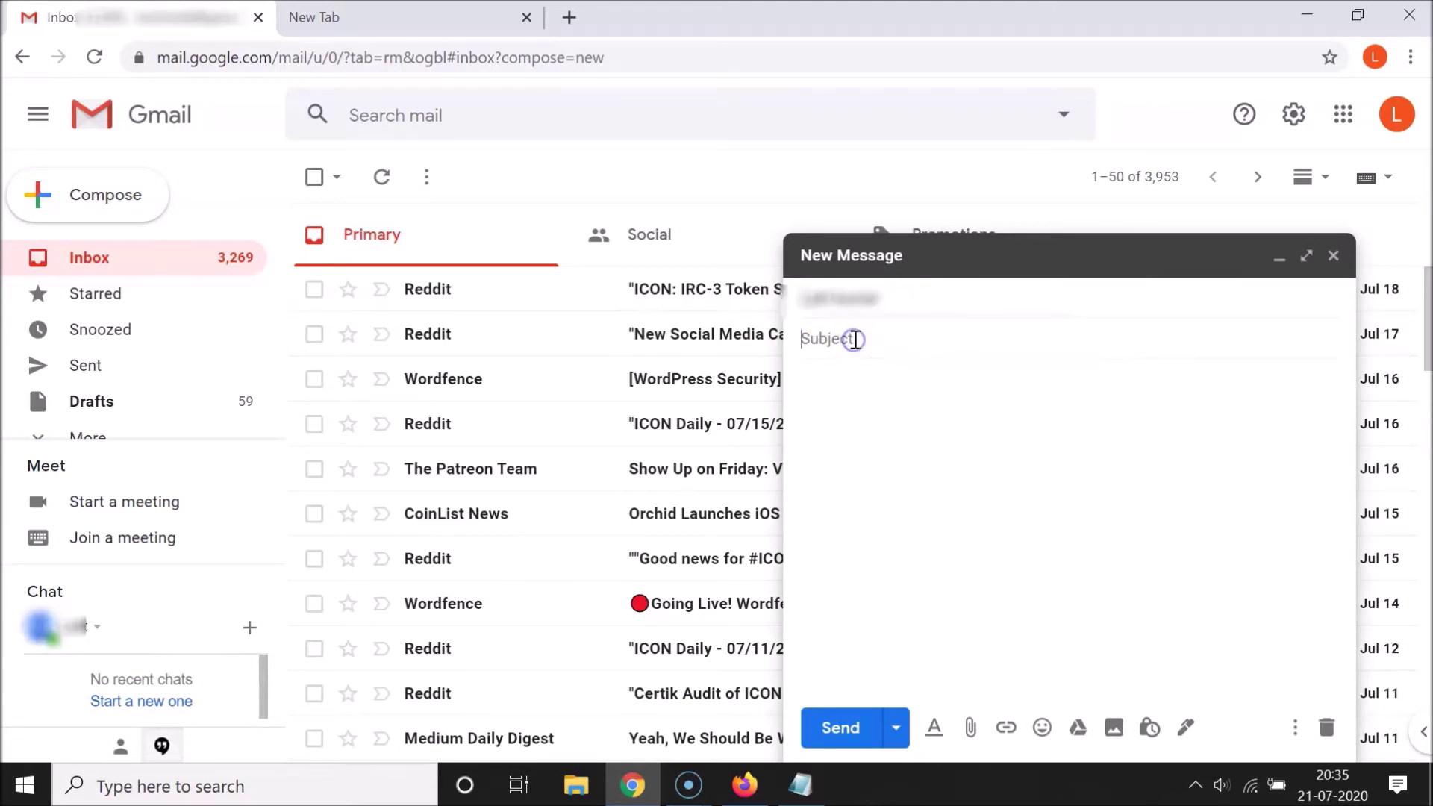
# Step: Type 'How', accept the Smart Compose completion 'How are you?', then close the draft
pyautogui.click(857, 384)
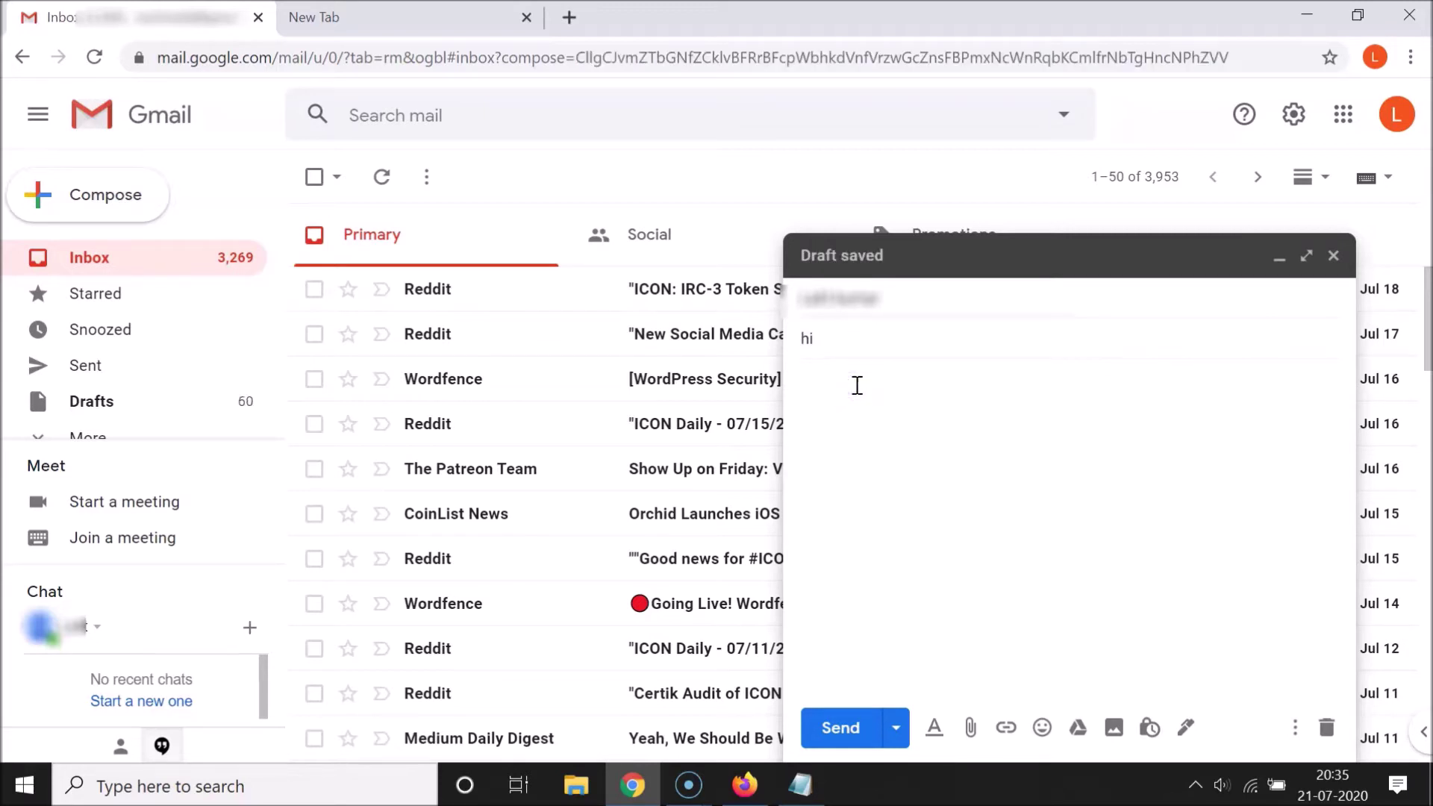
pyautogui.write('How are you?')
pyautogui.moveTo(851, 395)
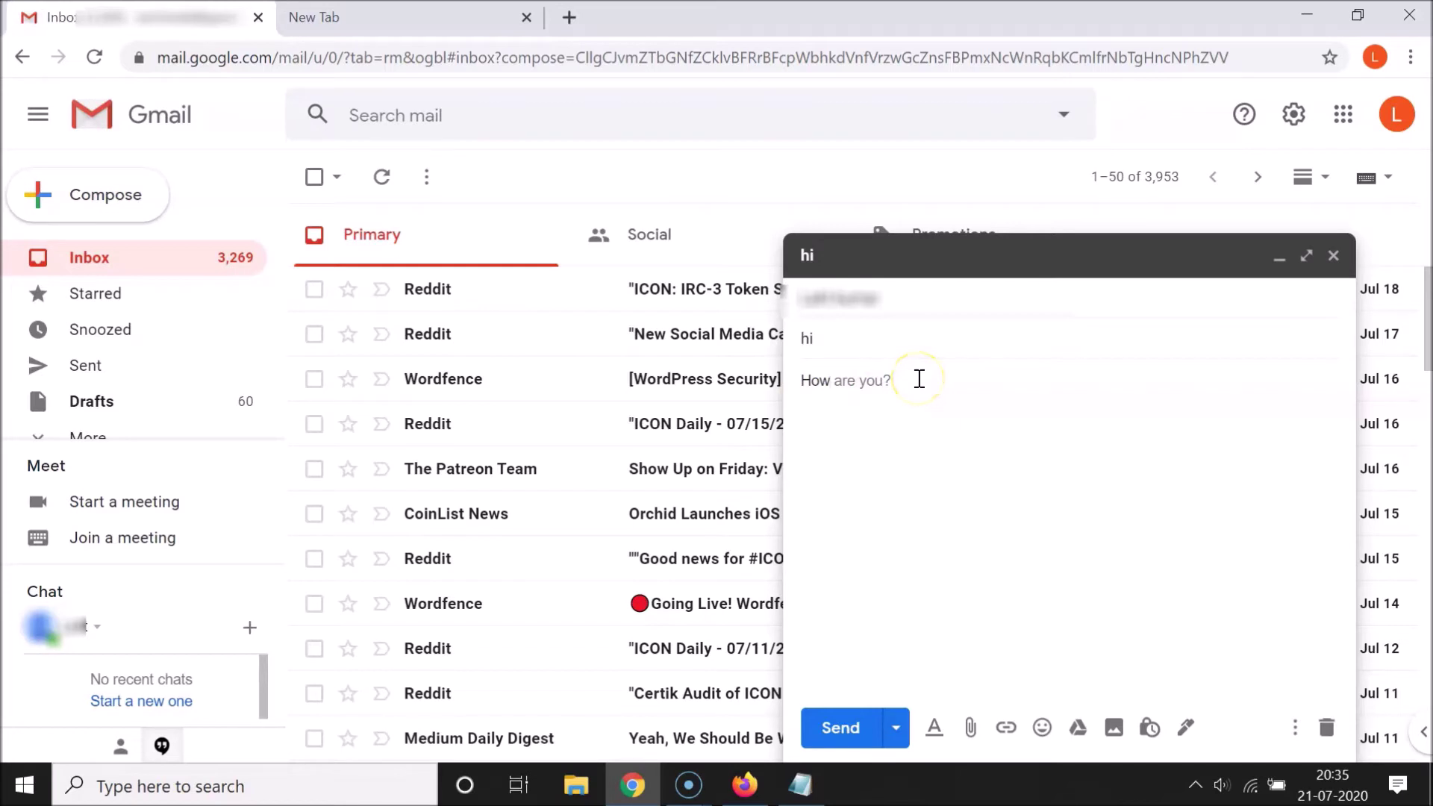
pyautogui.press('Tab')
pyautogui.click(1332, 261)
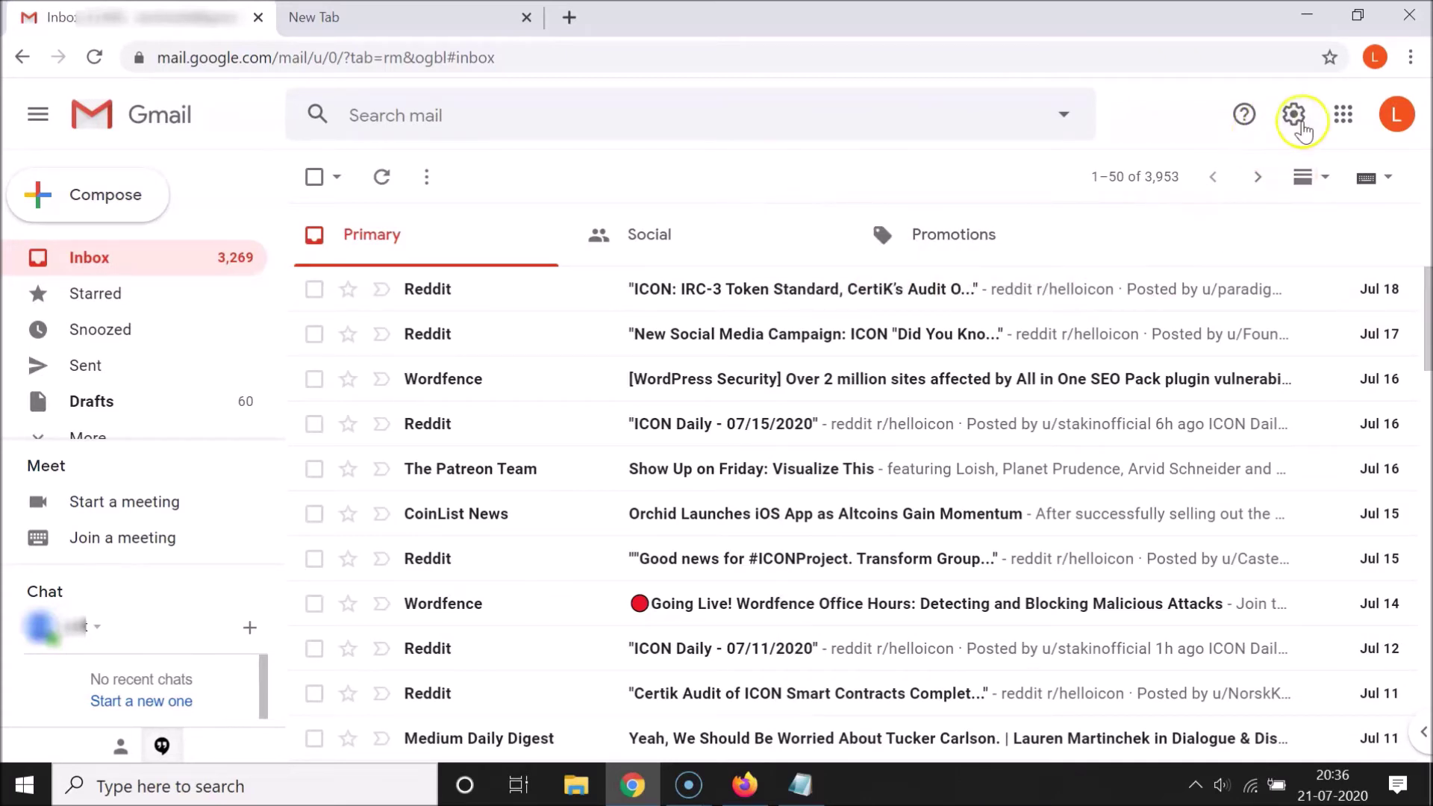
# Step: In General settings, switch Smart Compose to 'Writing suggestions off'
pyautogui.click(1294, 119)
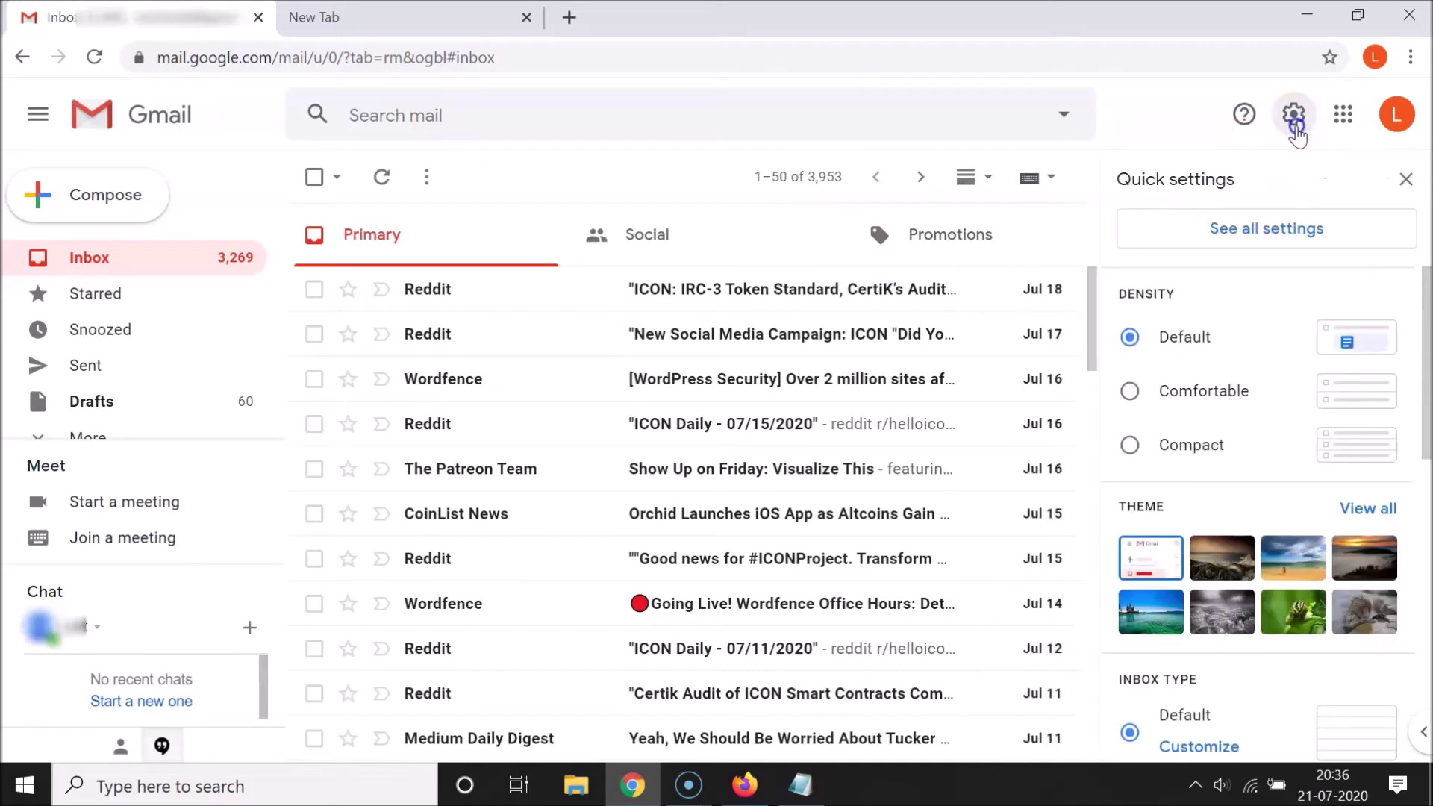
pyautogui.click(1296, 232)
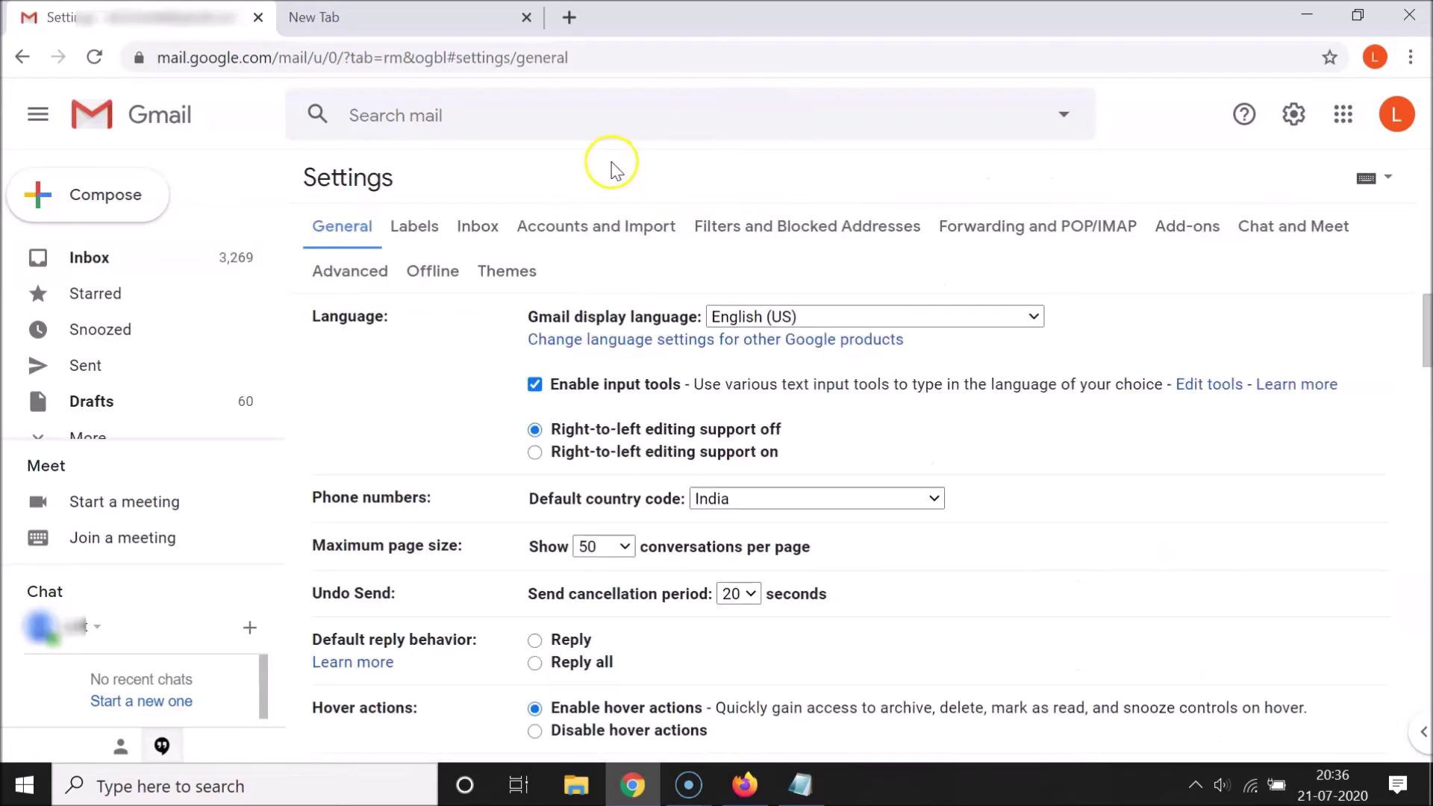
pyautogui.scroll(-1, 508, 329)
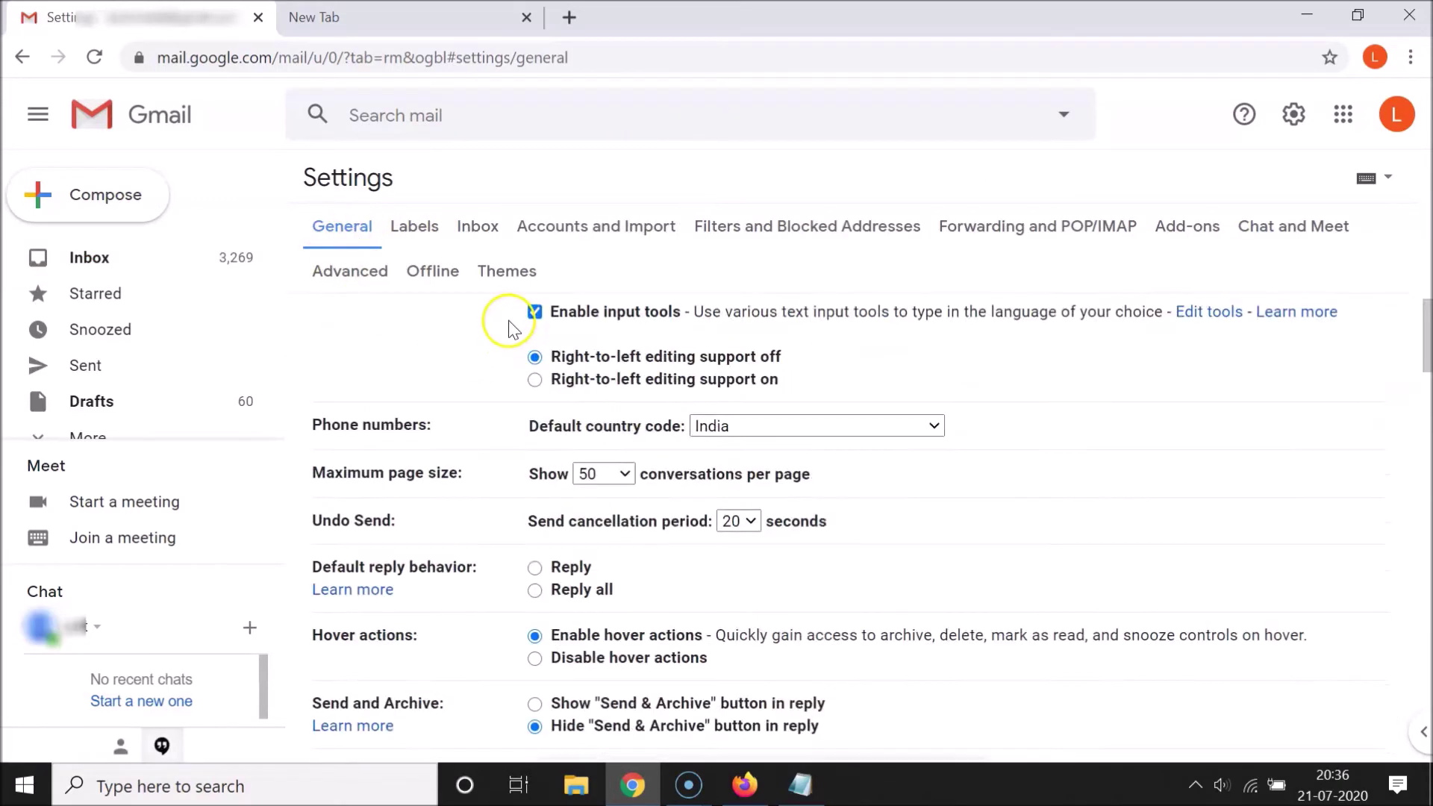
pyautogui.scroll(-9, 509, 319)
pyautogui.scroll(4, 508, 319)
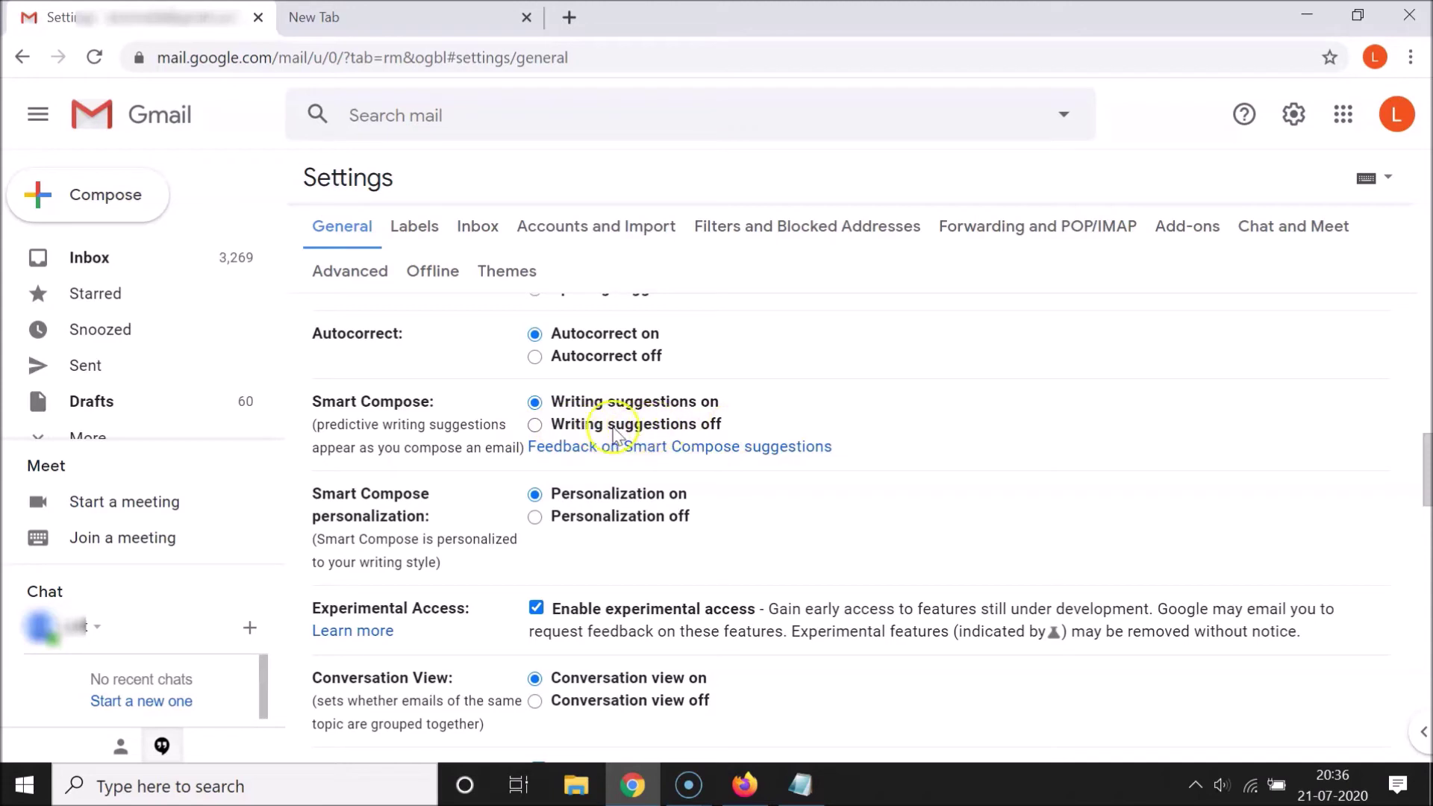
pyautogui.click(532, 425)
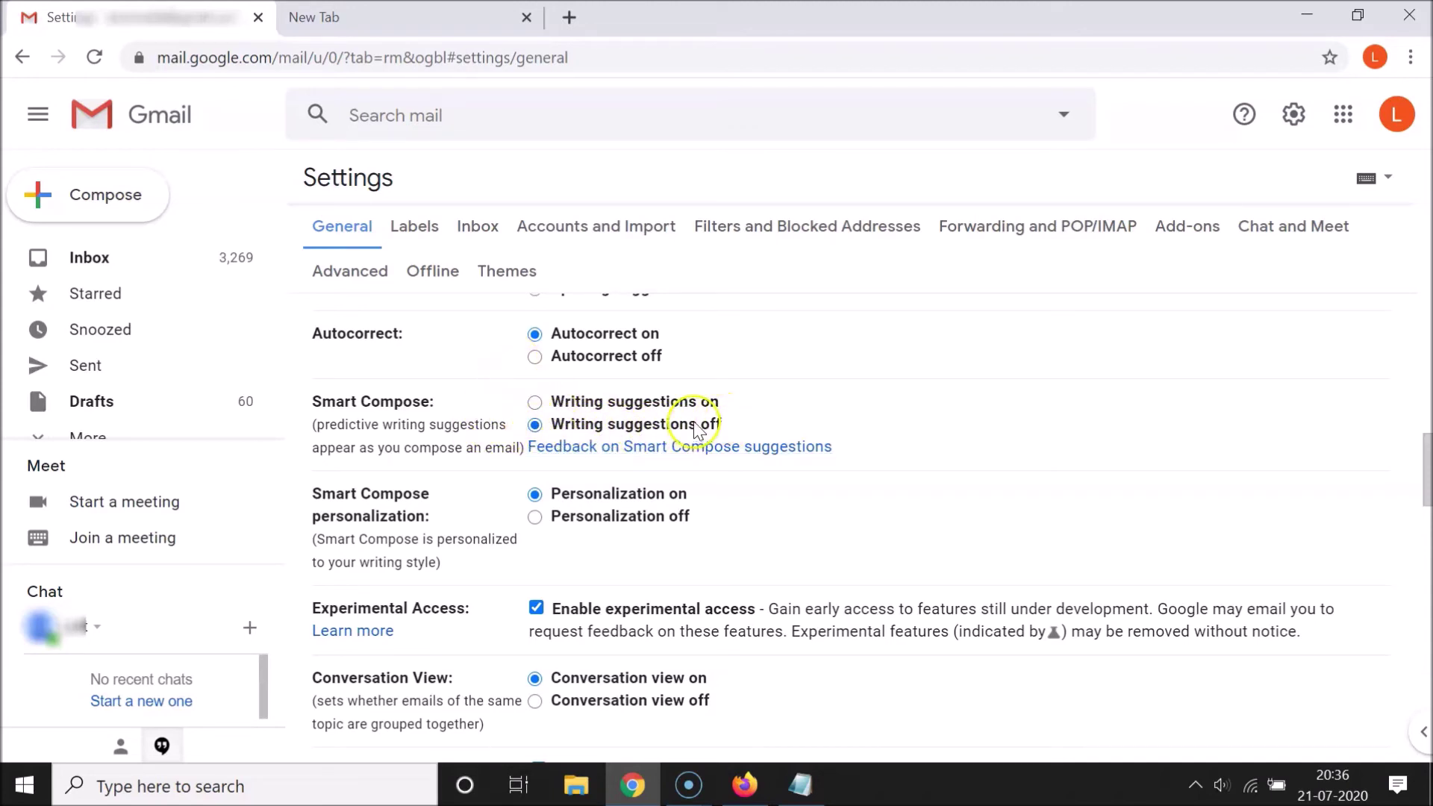
pyautogui.scroll(-20, 849, 306)
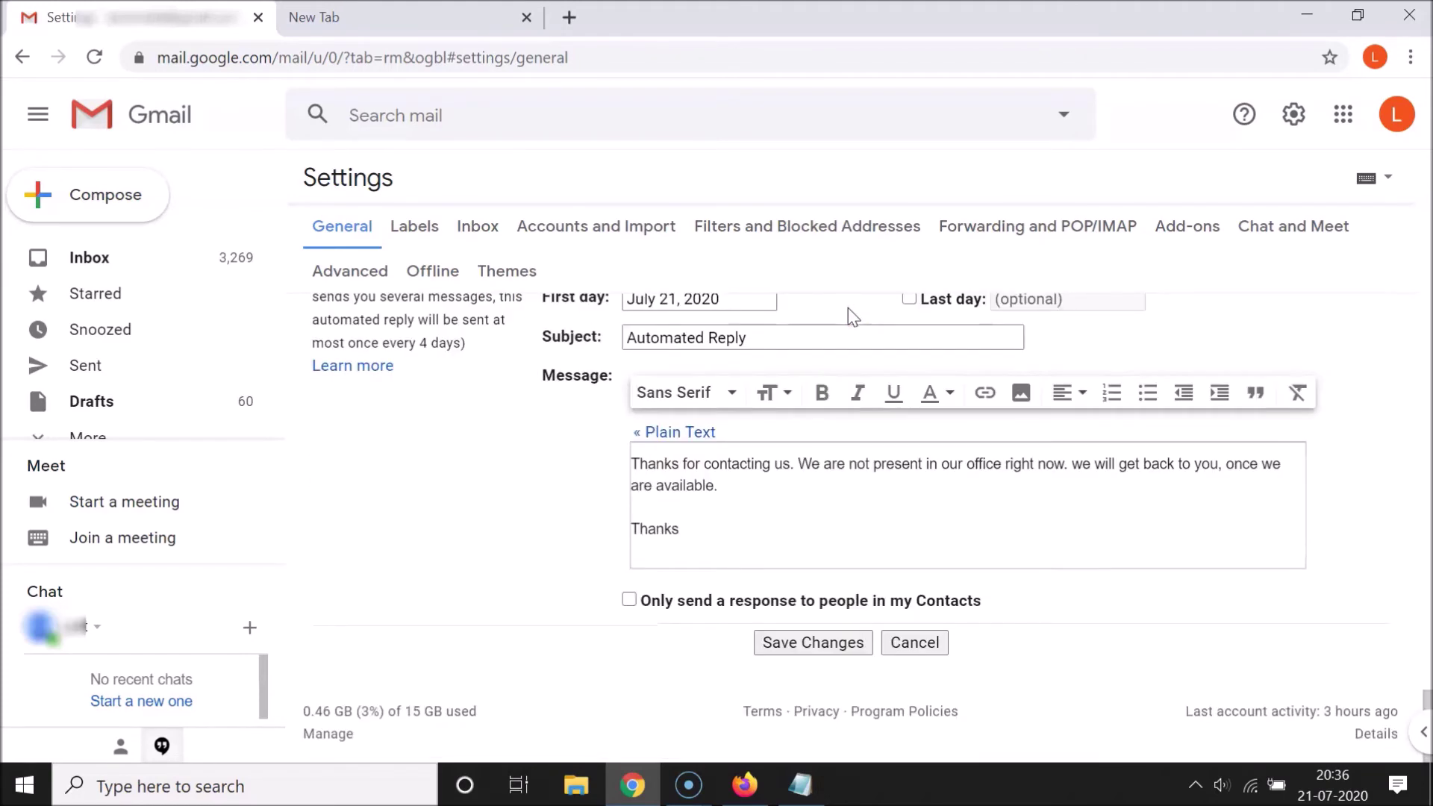
# Step: Save the Smart Compose-off setting and begin a new email from the inbox
pyautogui.click(832, 646)
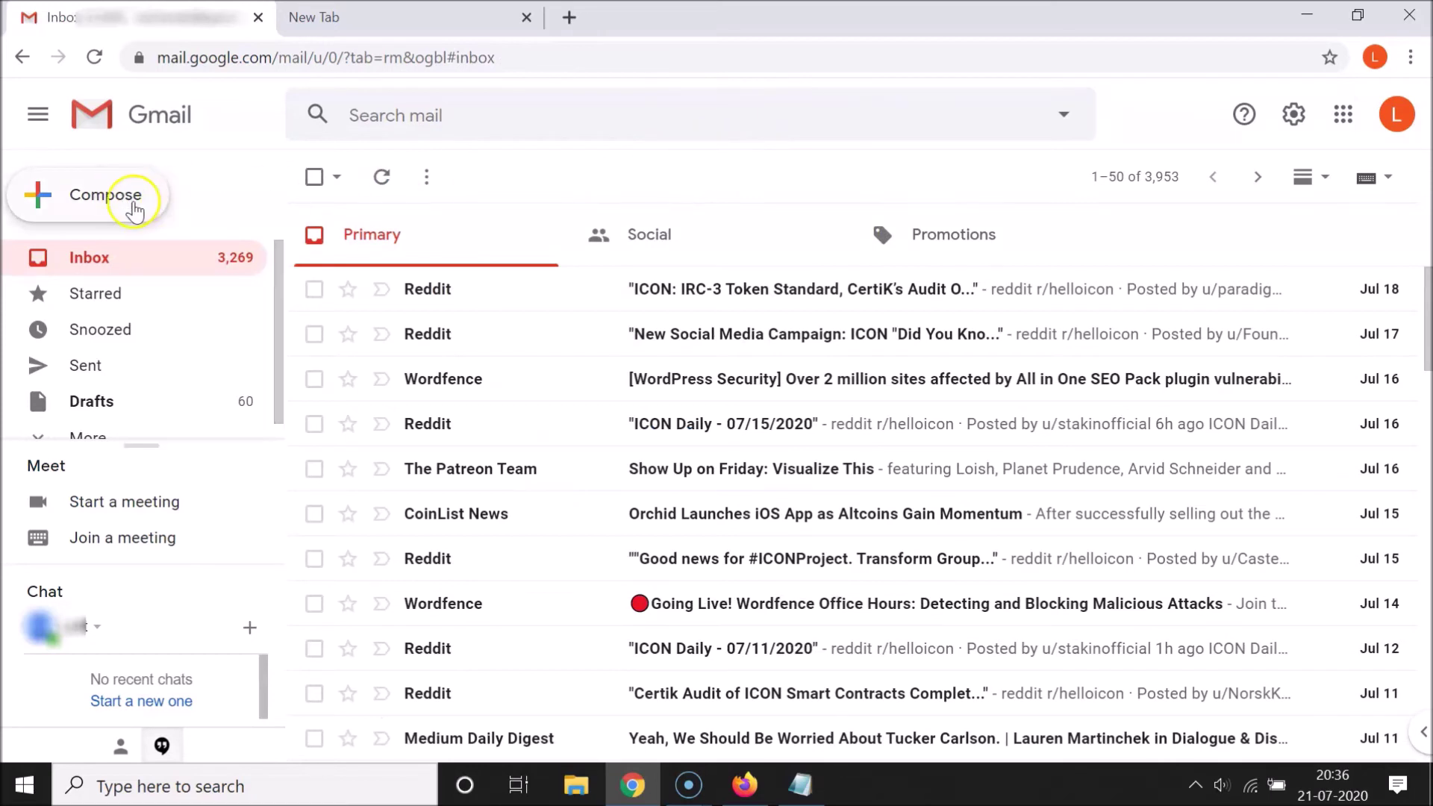
pyautogui.click(132, 211)
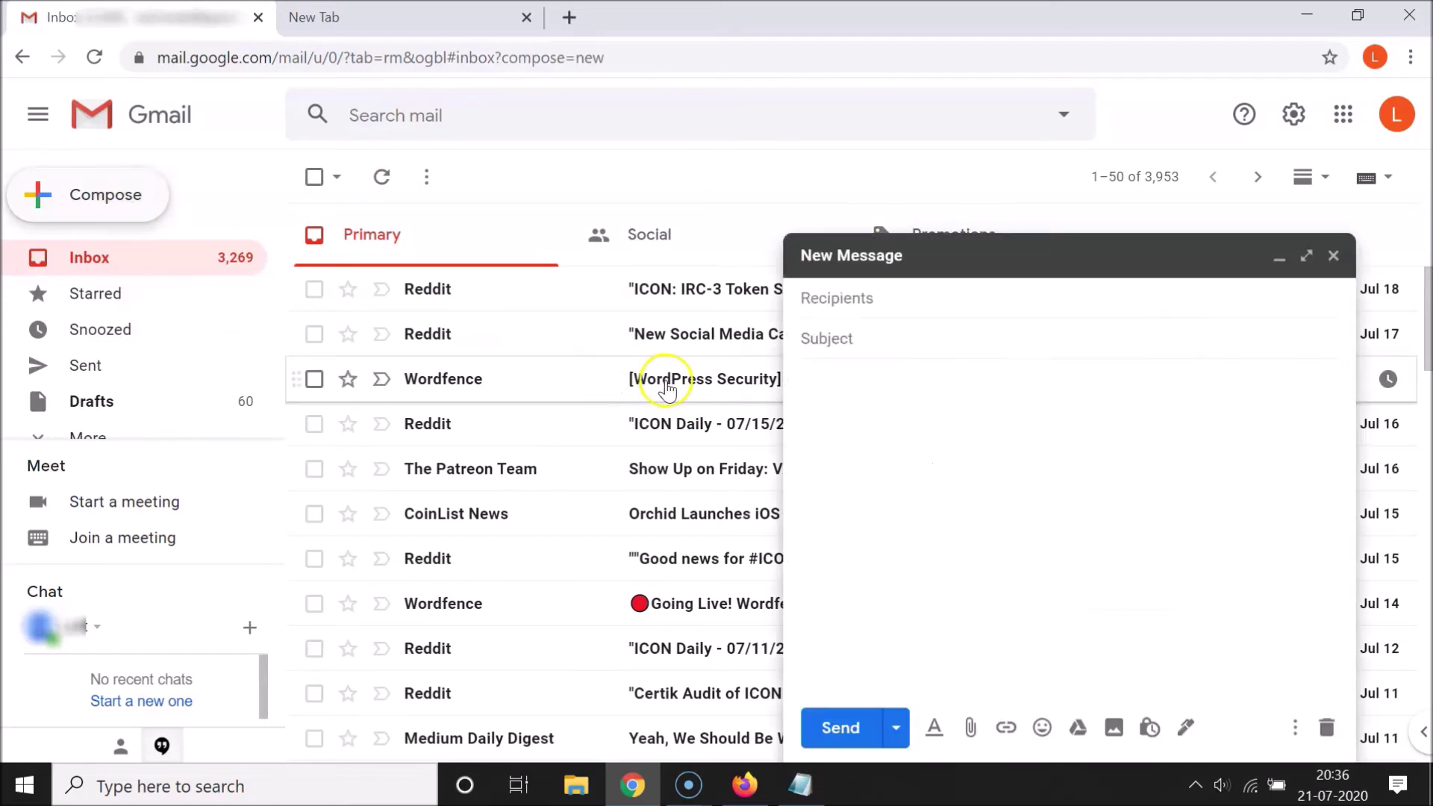
# Step: Address the draft to the suggested contact, subject 'hi', and type 'How are you?' unassisted
pyautogui.click(863, 296)
pyautogui.write('la')
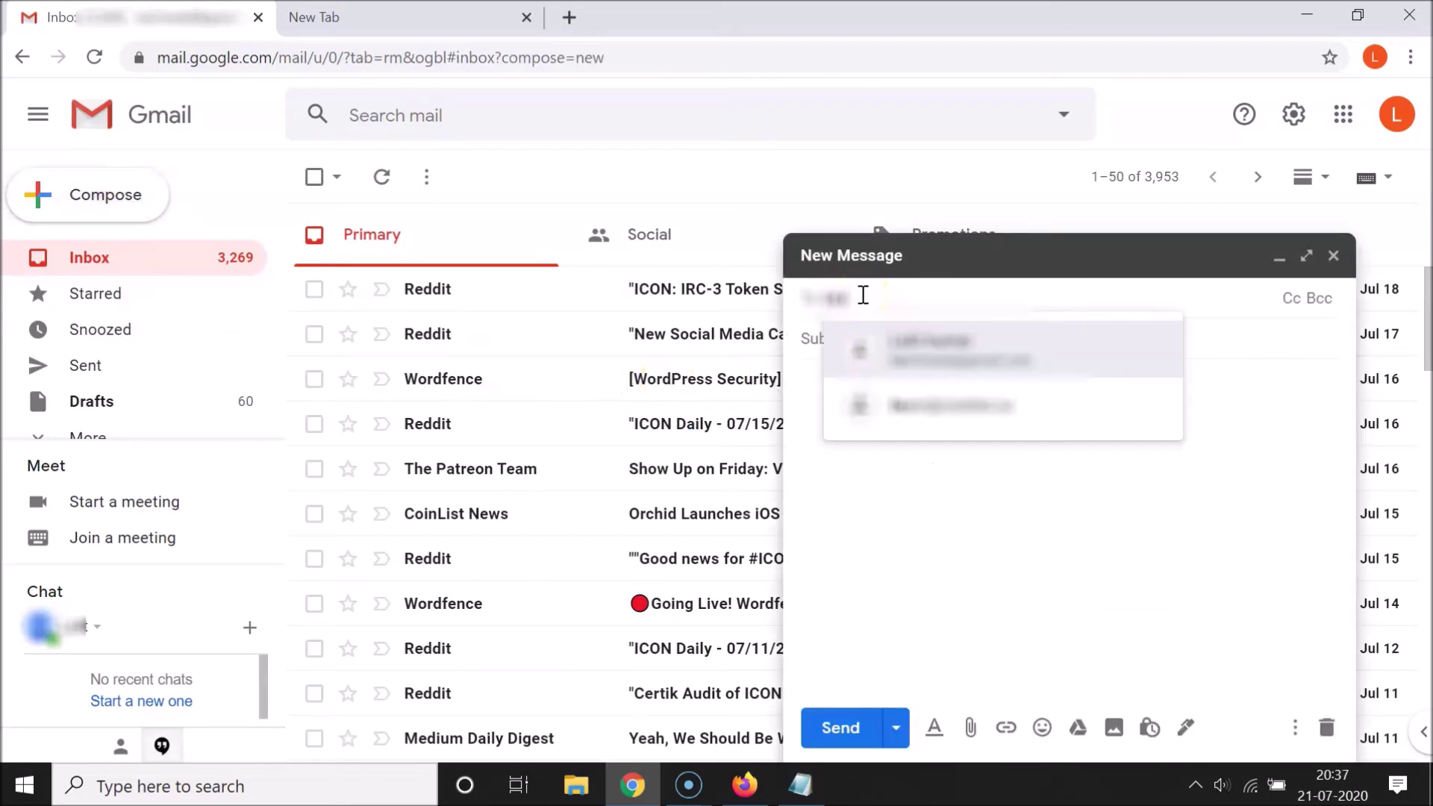
pyautogui.click(935, 356)
pyautogui.click(875, 348)
pyautogui.click(901, 390)
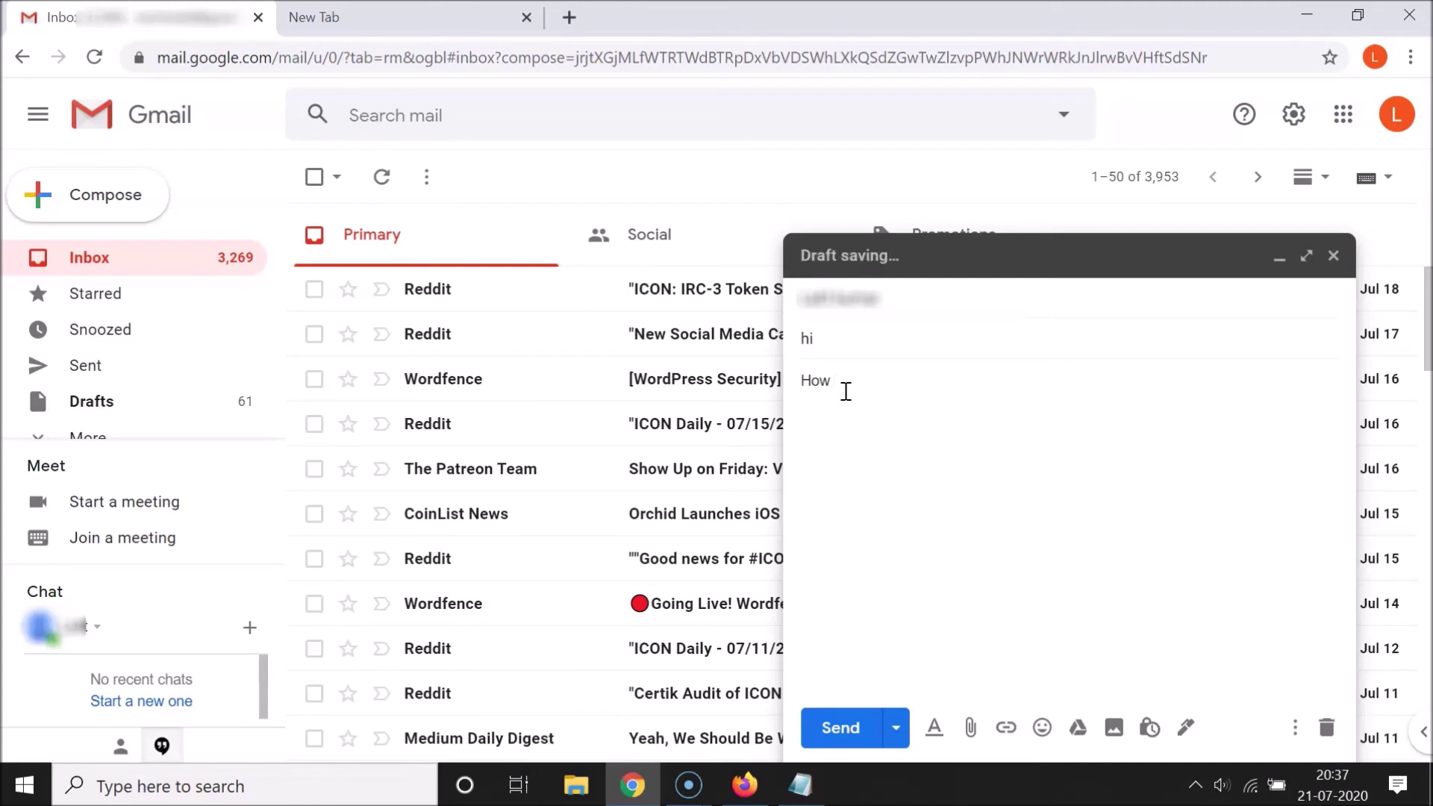
pyautogui.write('are you?')
# Step: Bring the Notepad note with the tutorial title back to the front
pyautogui.click(798, 784)
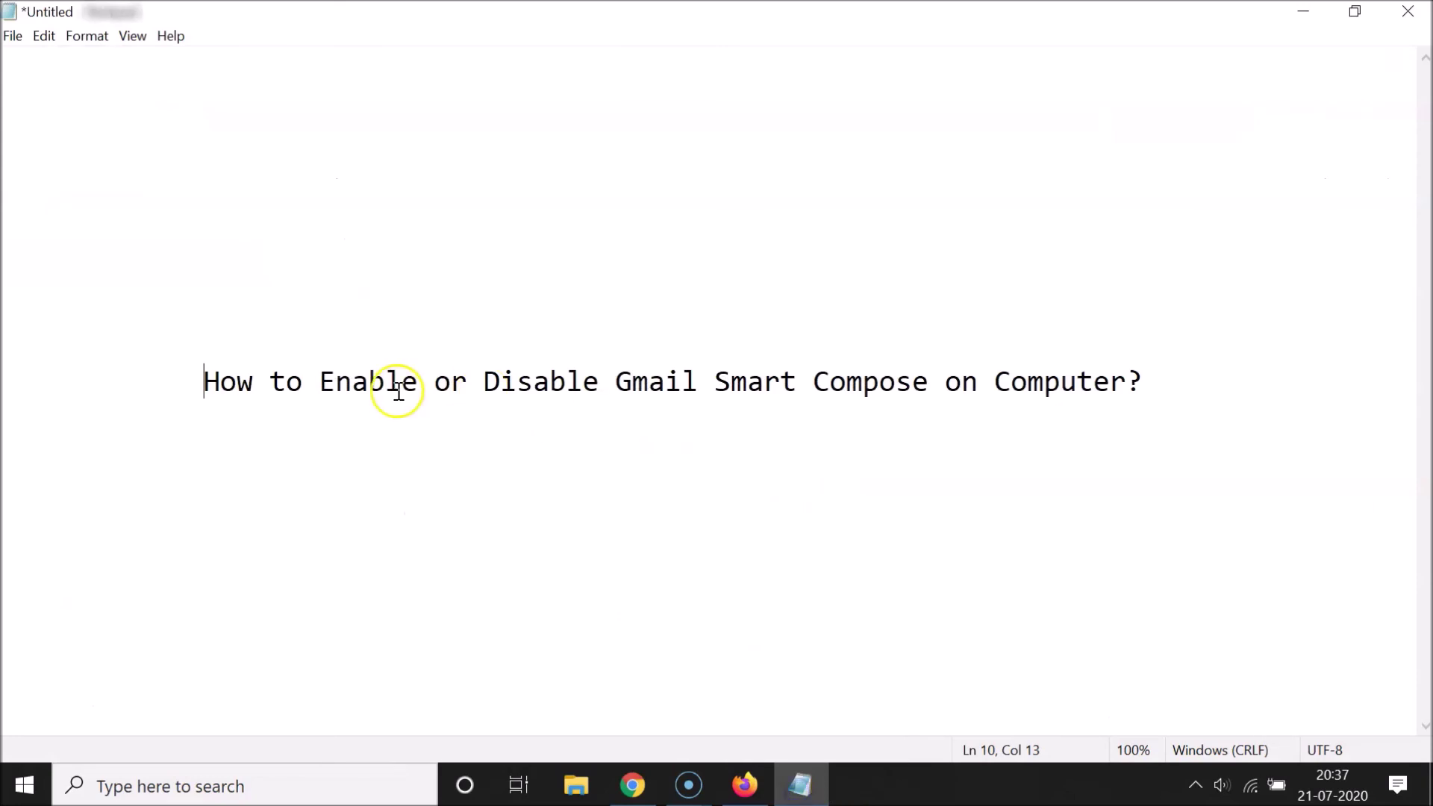